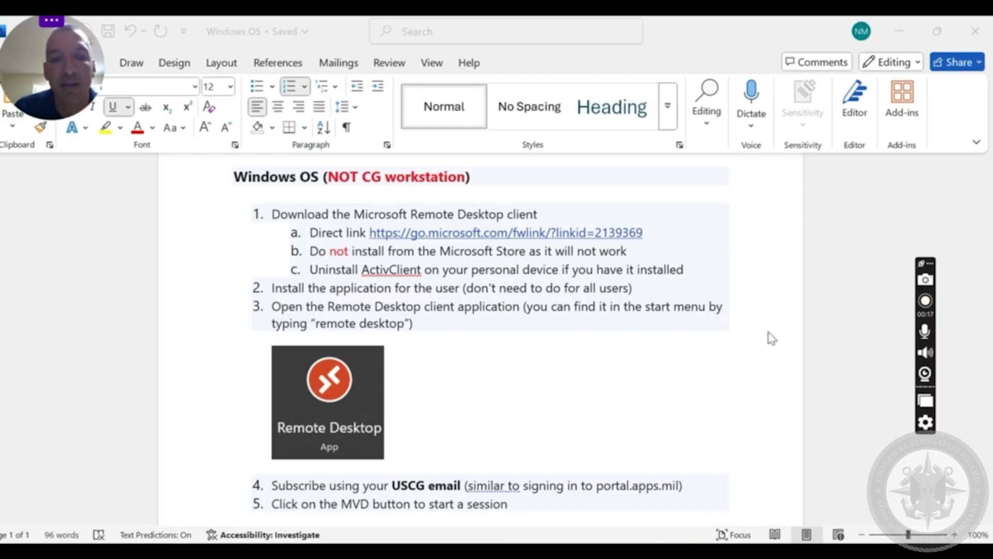
Minimize the Word setup guide and return to the Google results for 'manta acccess uscg'.
click(901, 34)
click(130, 30)
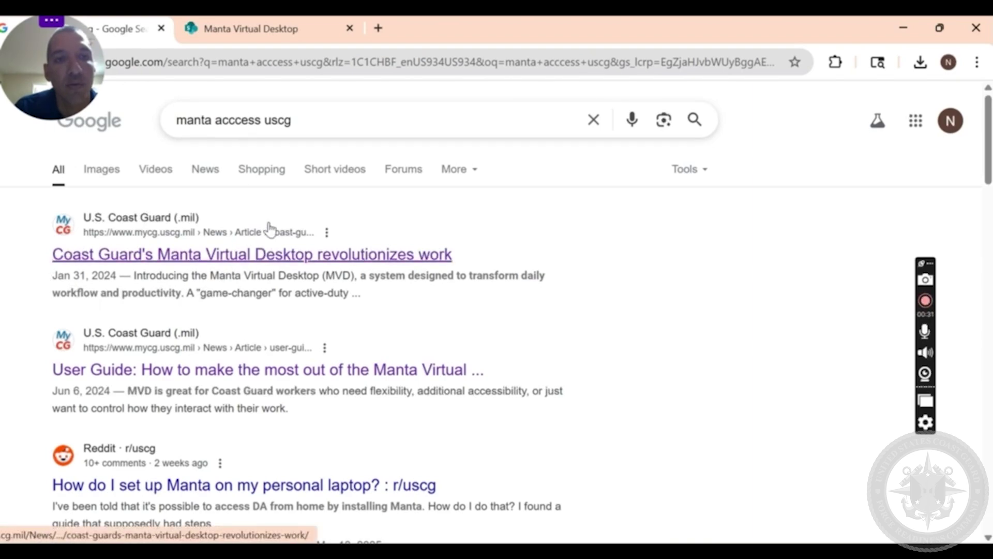
Read the MyCG Manta Virtual Desktop article down to Onboarding and Training, then switch to the Manta page.
click(333, 254)
scroll(719, 272, down, 3)
scroll(728, 275, down, 12)
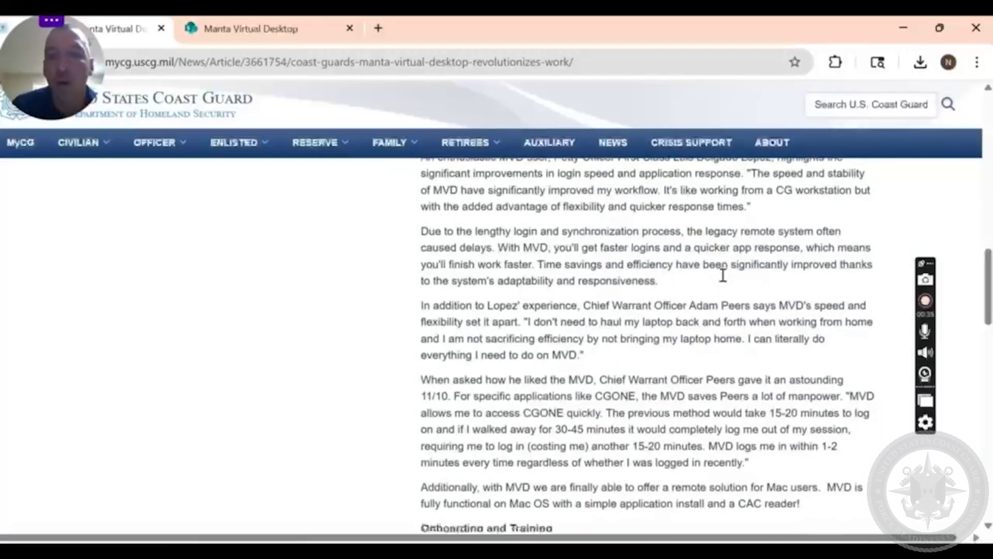
scroll(723, 275, down, 2)
scroll(723, 275, down, 2)
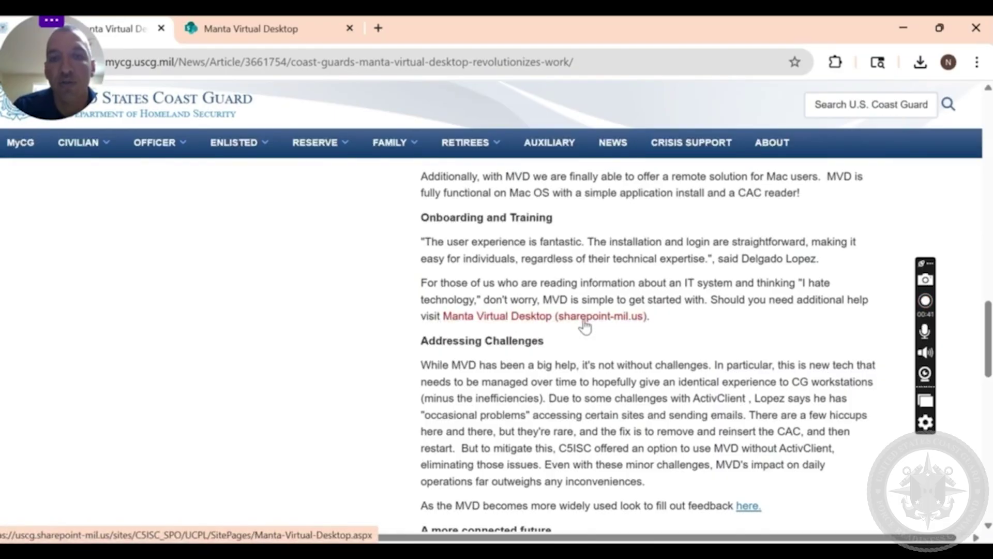
click(275, 32)
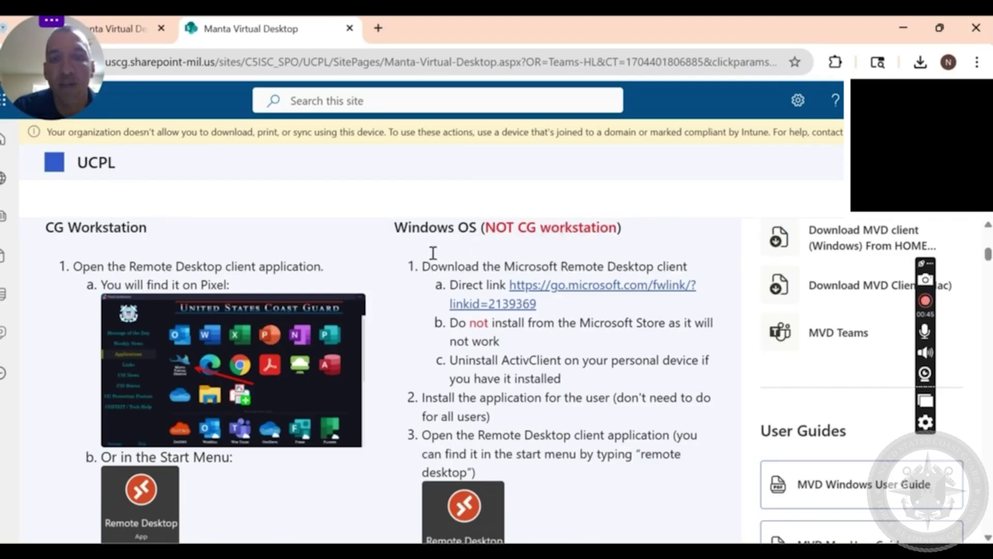
Scroll the UCPL Manta page to the Windows OS instructions with the go.microsoft.com download link.
scroll(554, 392, down, 5)
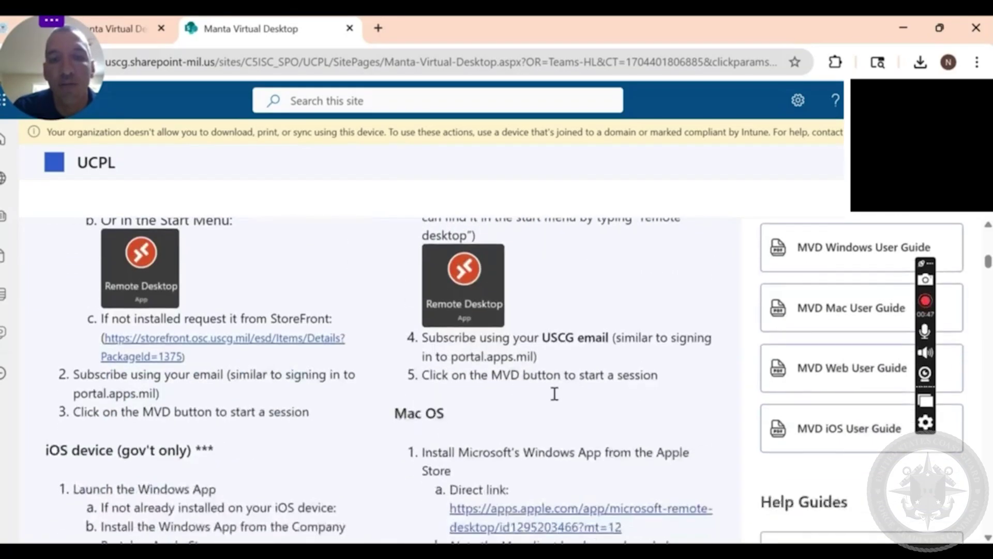
scroll(589, 395, up, 2)
scroll(589, 394, up, 3)
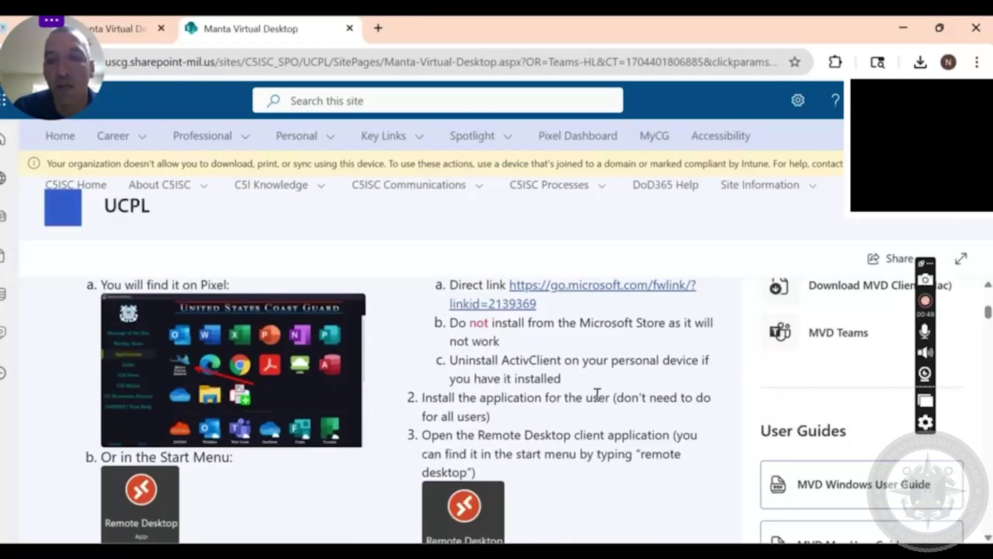
scroll(597, 395, up, 2)
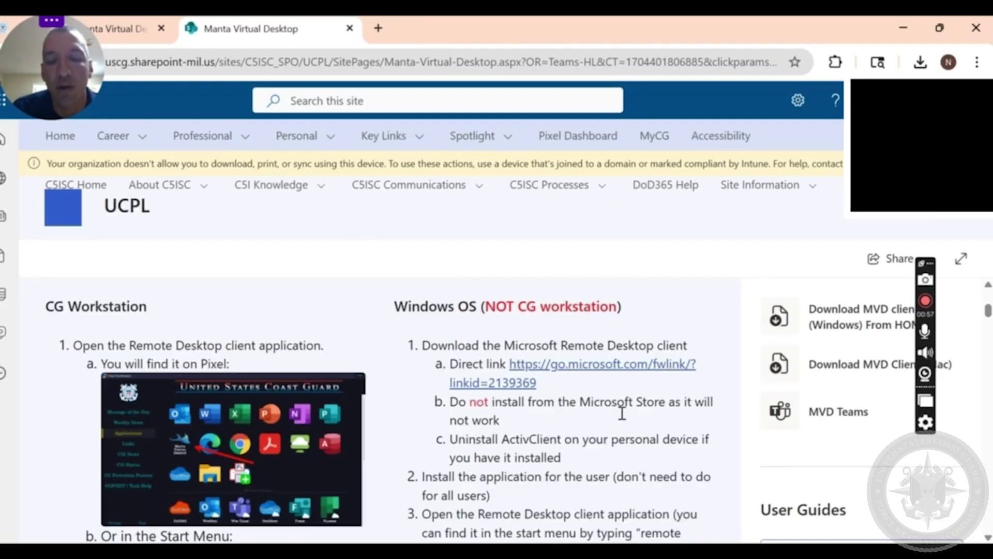
scroll(620, 413, down, 1)
scroll(620, 412, up, 1)
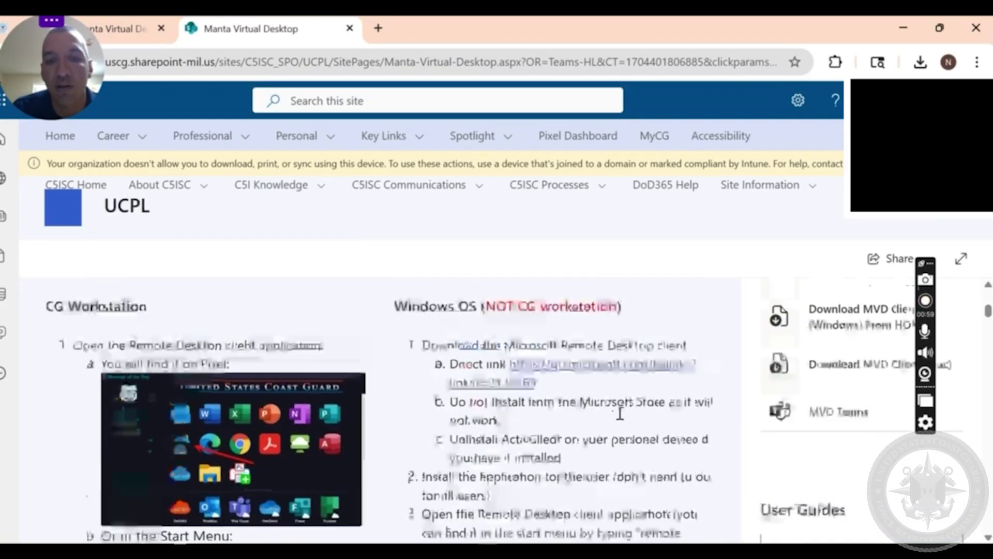
Download the RemoteDesktop_1.2.6228.0 installer via the go.microsoft.com link and run it.
click(536, 378)
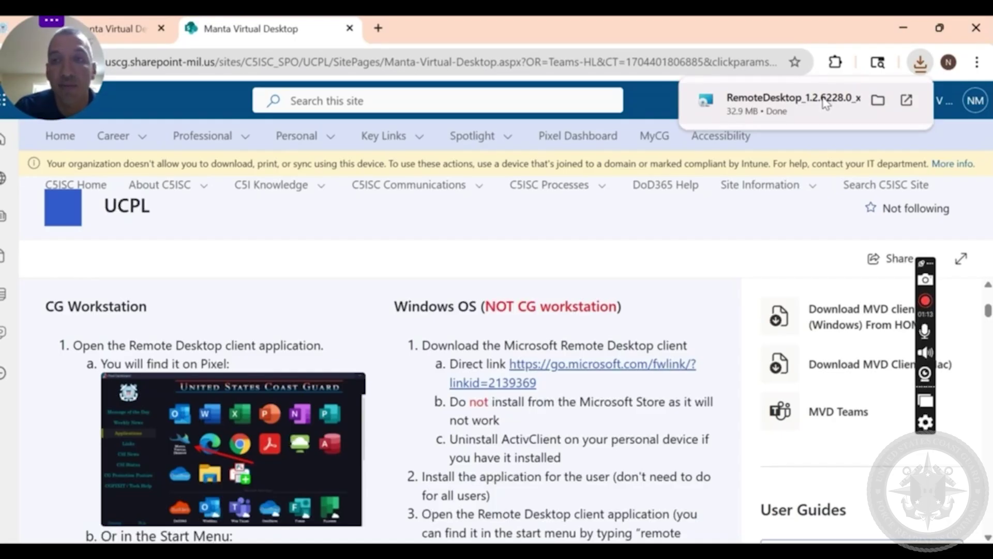
click(826, 103)
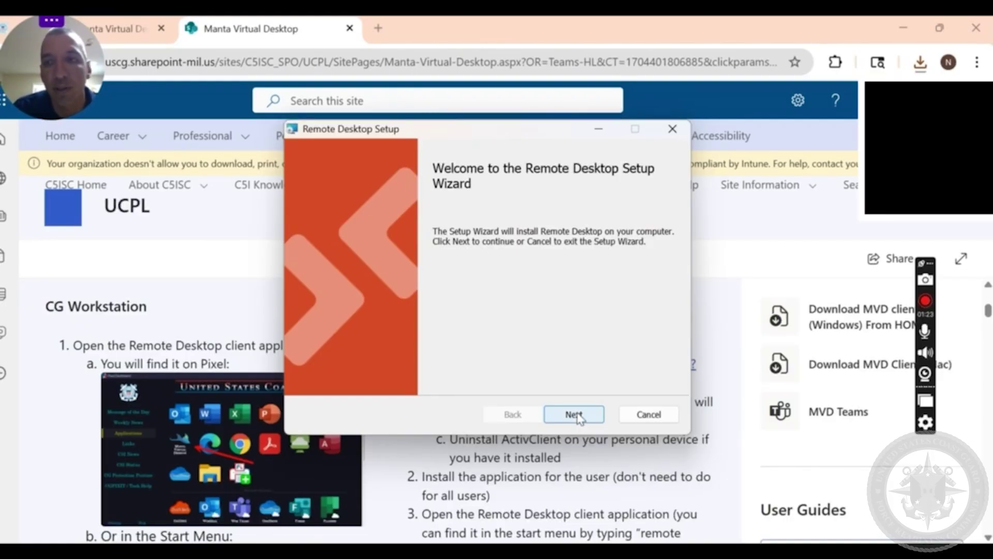
Accept the license terms, install Remote Desktop just for you, and finish to launch it.
click(576, 416)
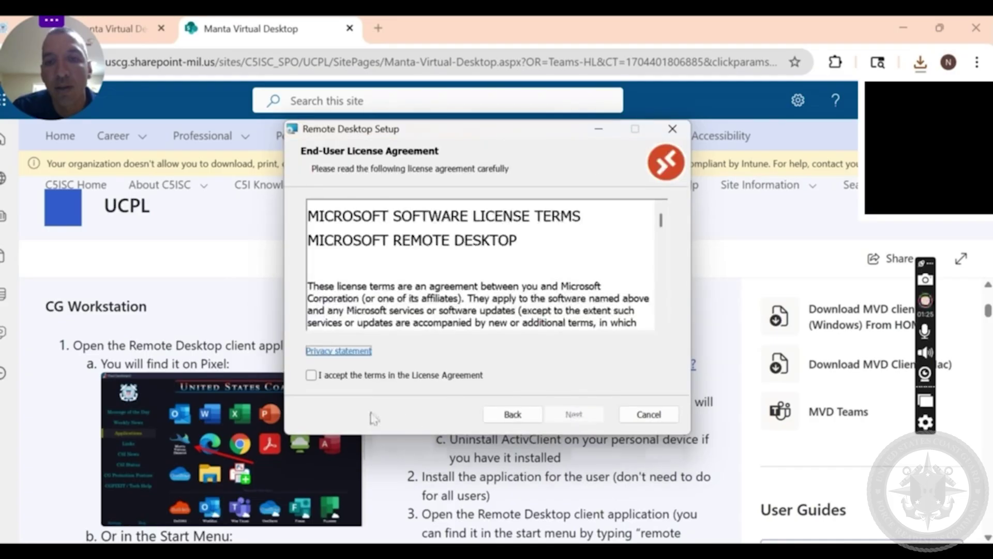
click(312, 376)
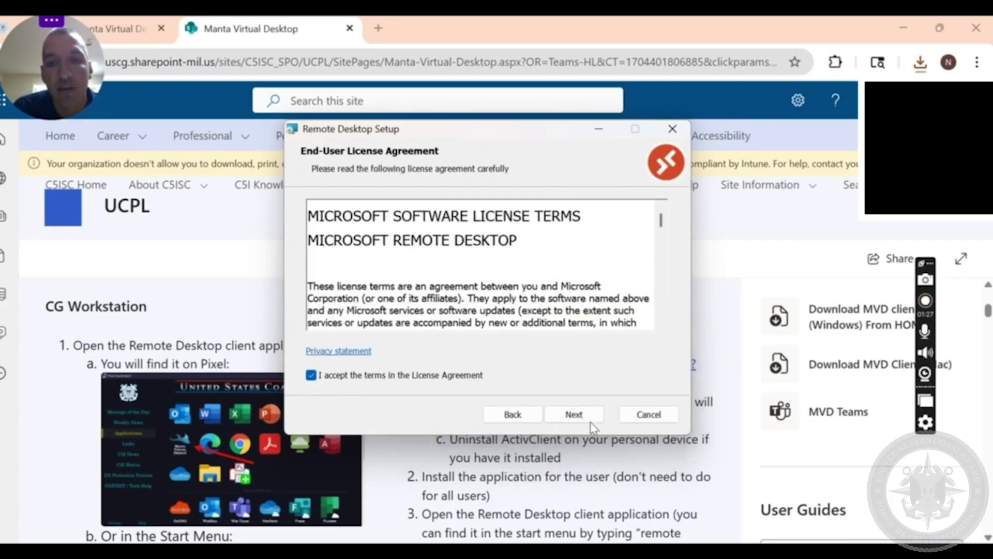
click(590, 416)
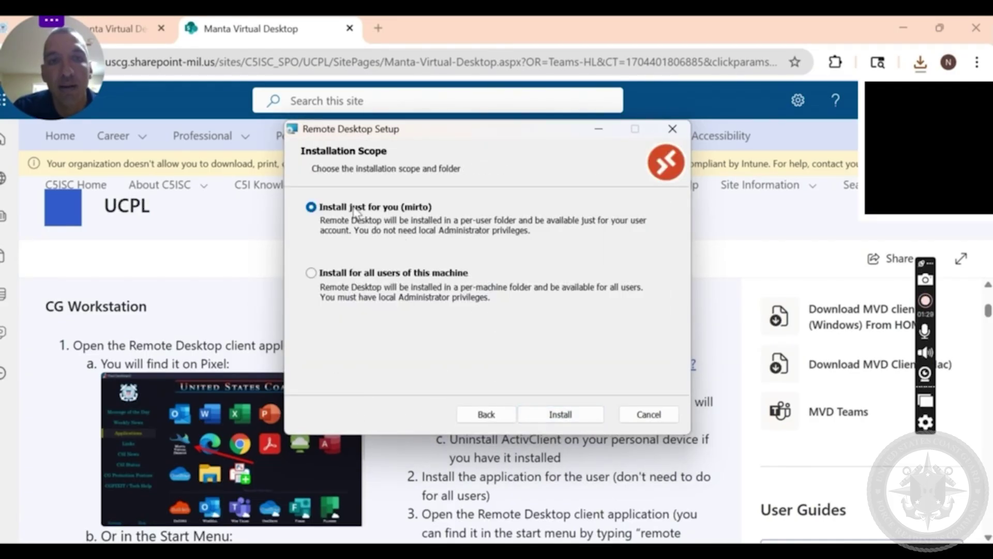
click(591, 415)
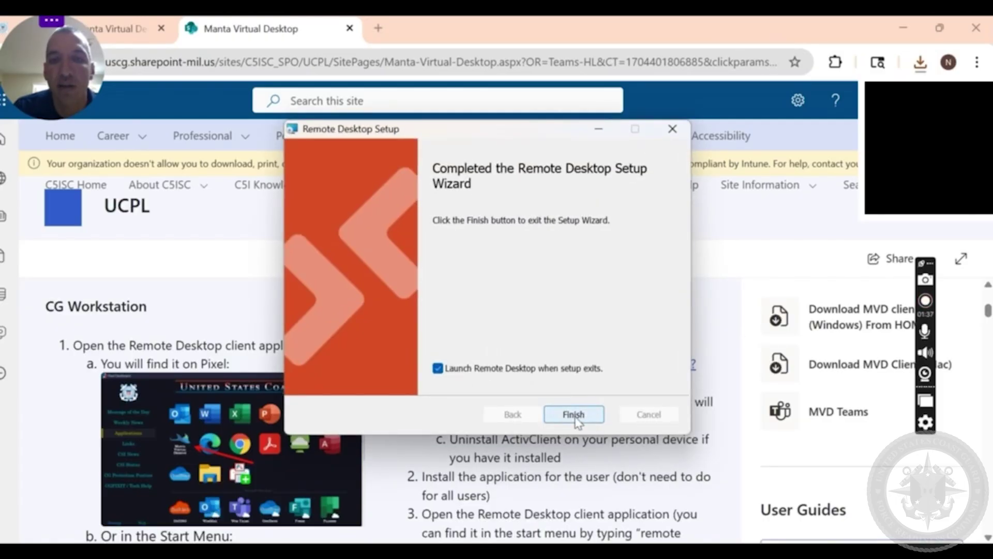
click(575, 415)
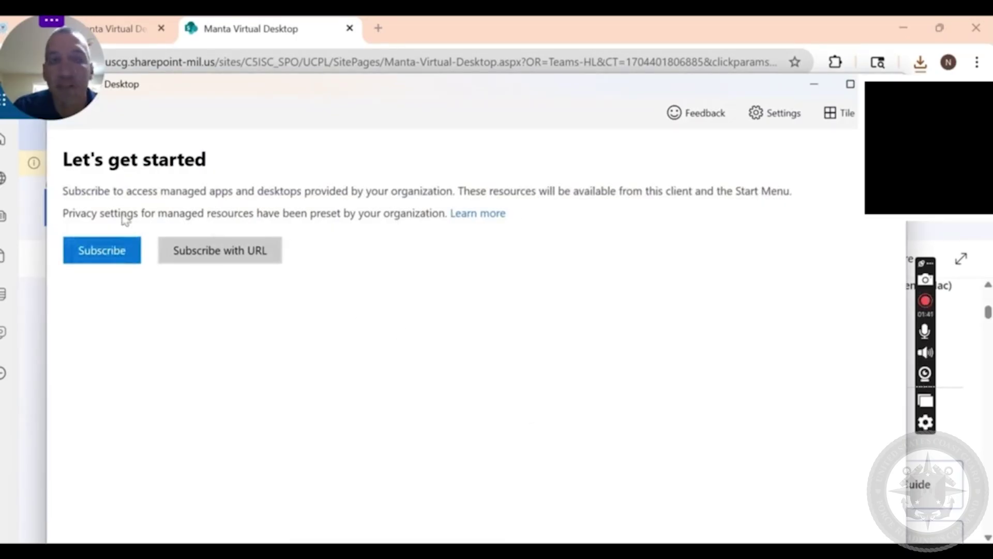
click(946, 231)
scroll(608, 363, down, 3)
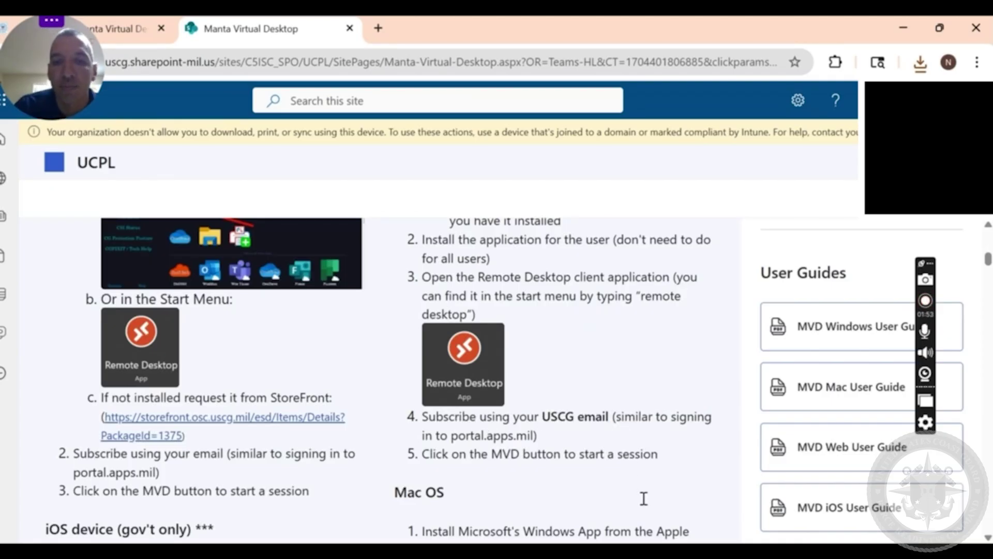
mouse_move(724, 549)
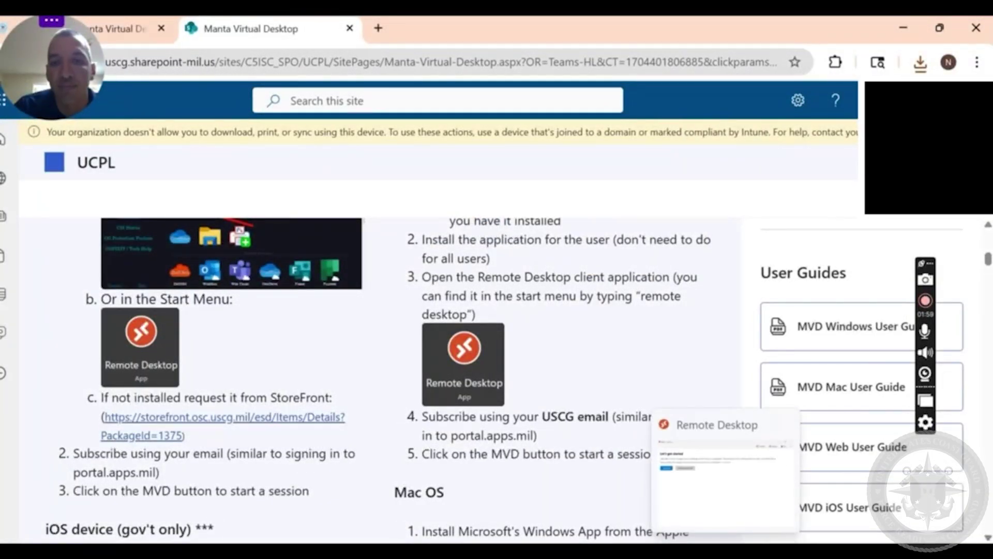
click(716, 498)
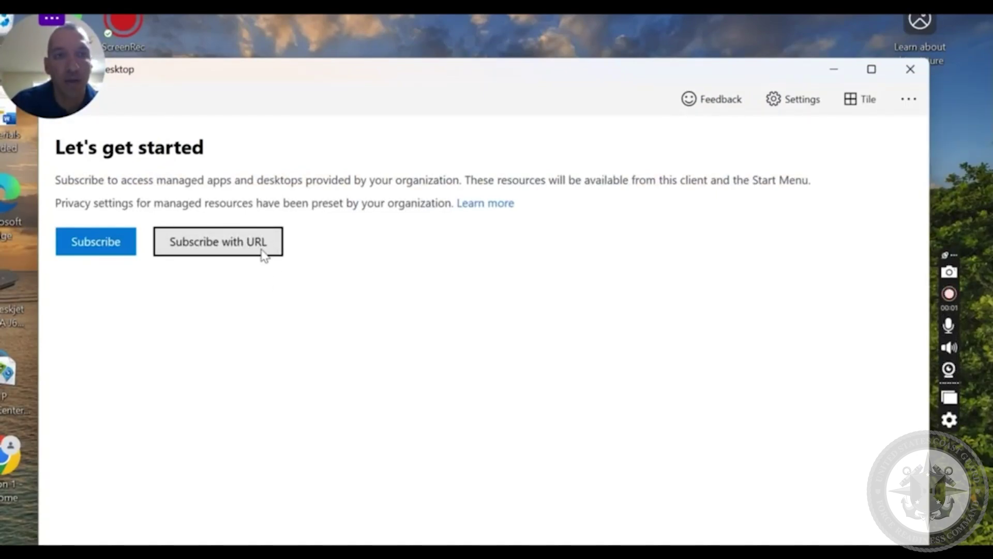
Subscribe with URL using the user's USCG email address and submit it.
click(264, 254)
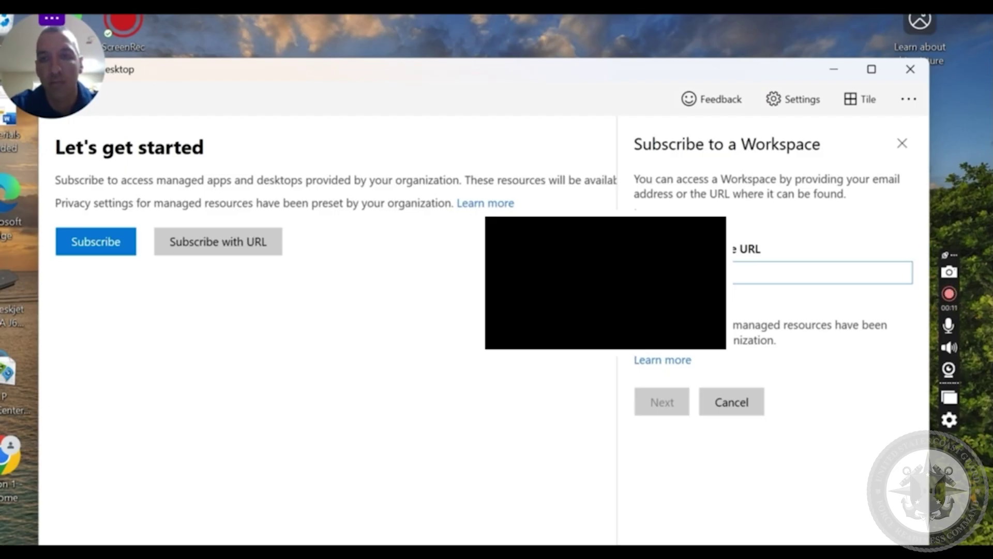
text(scg.mil)
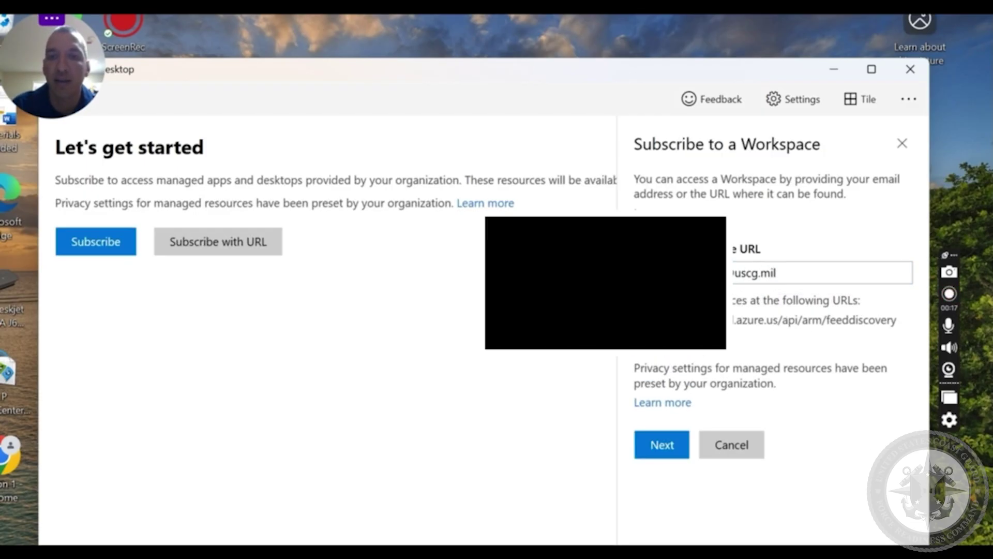
click(662, 445)
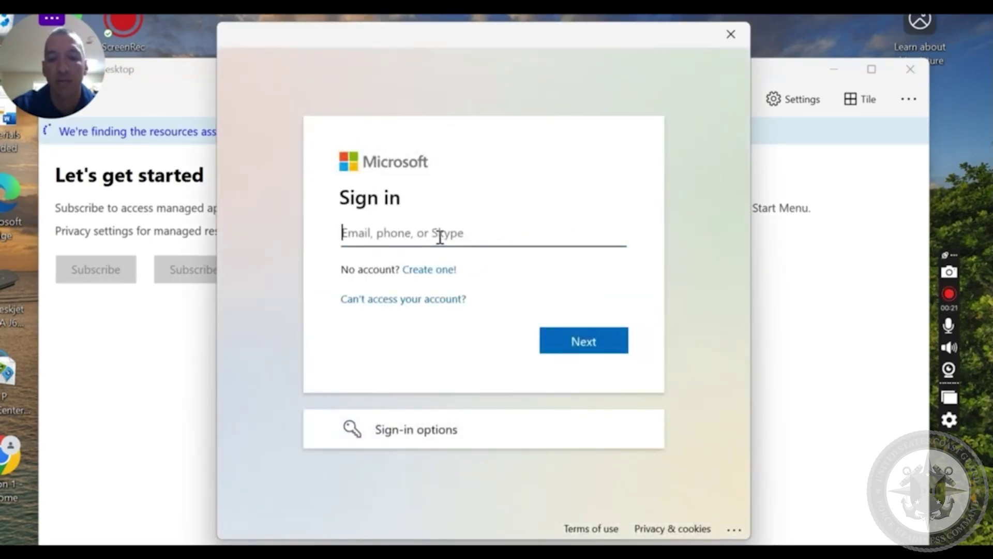
Sign in with the USCG account e-mail and confirm the sign-in certificate.
key(ctrl+v)
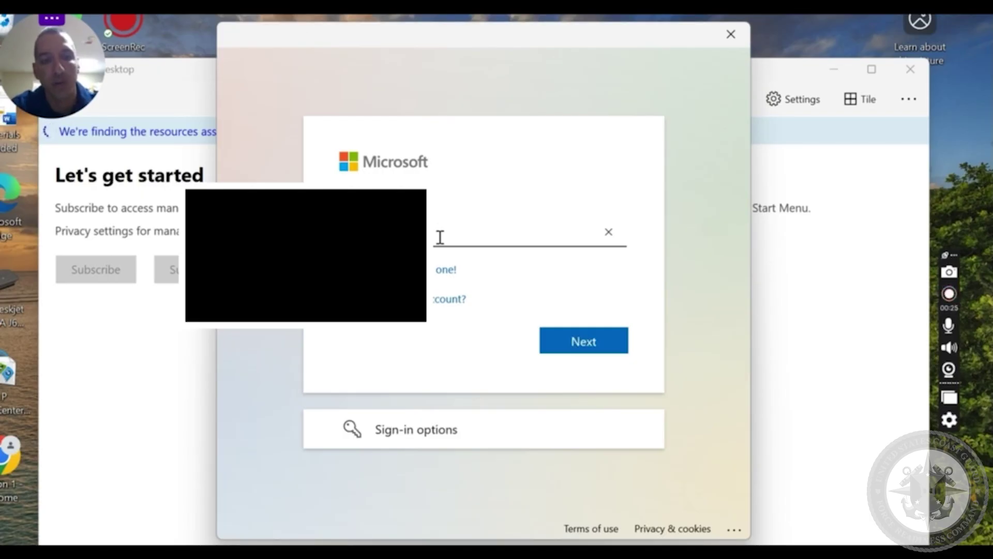
text(@uscg.mil)
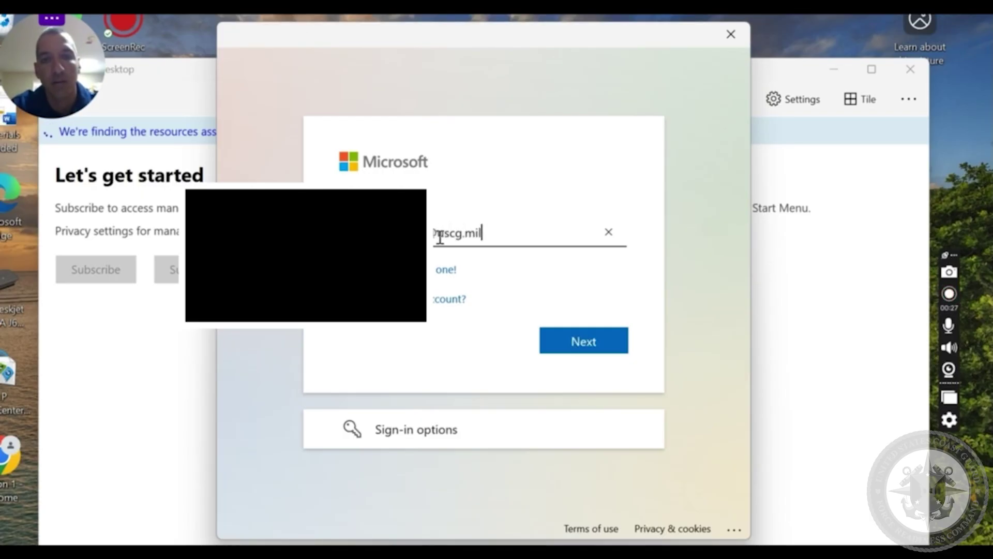
key(Return)
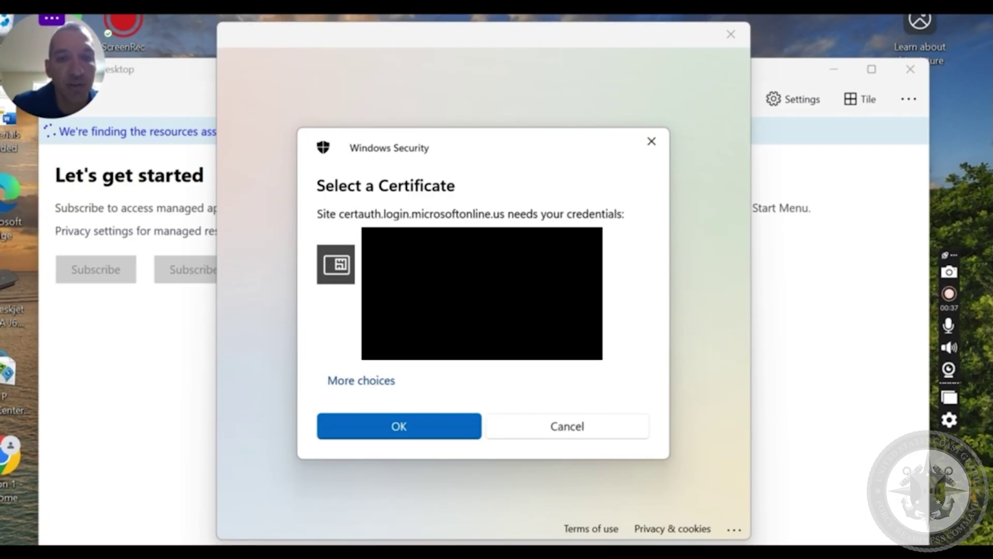
click(458, 439)
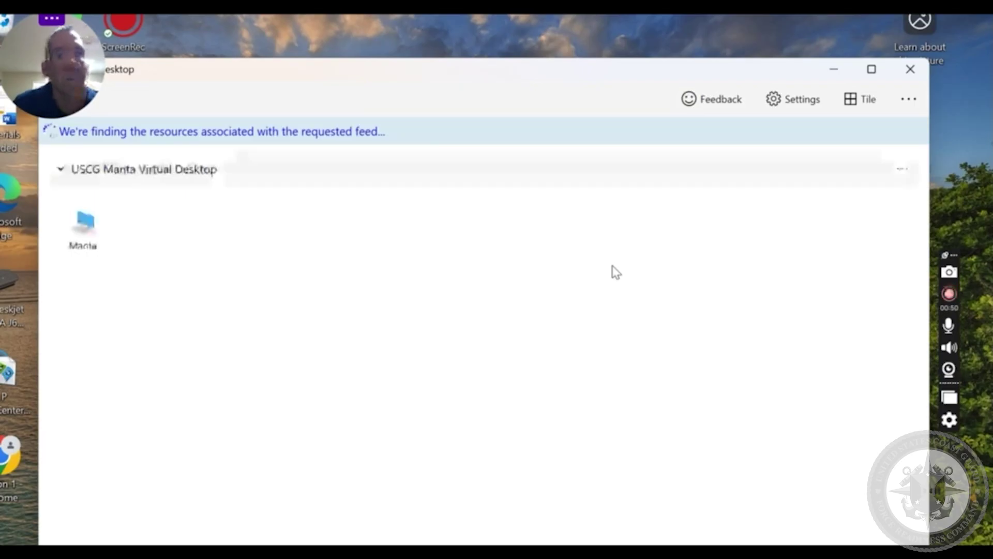
Launch the Manta desktop and accept the DoD Warning Statement.
click(97, 201)
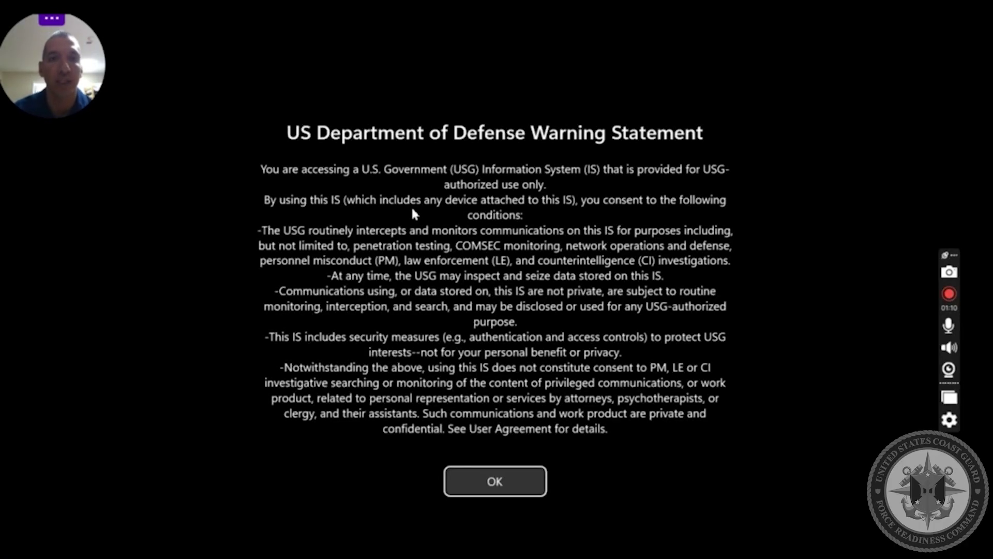
click(472, 494)
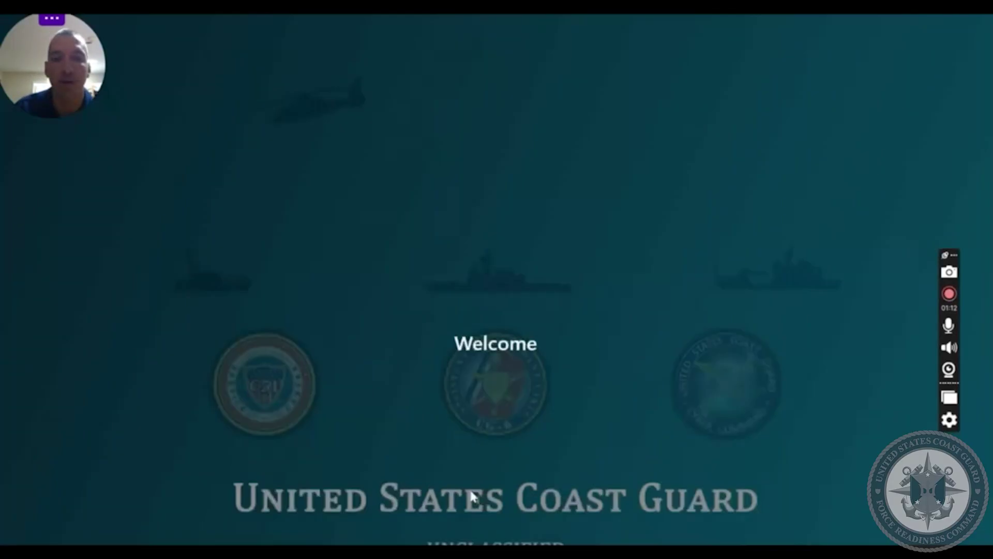